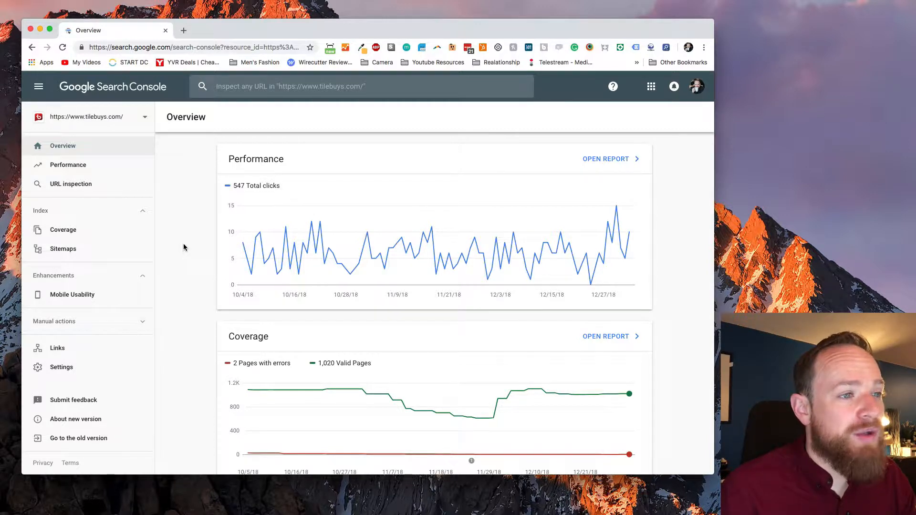
Open the full Coverage report for tilebuys.com and review its error chart and issue details.
{"action": "scroll", "coordinate": [208, 327], "scroll_direction": "down", "scroll_amount": 3}
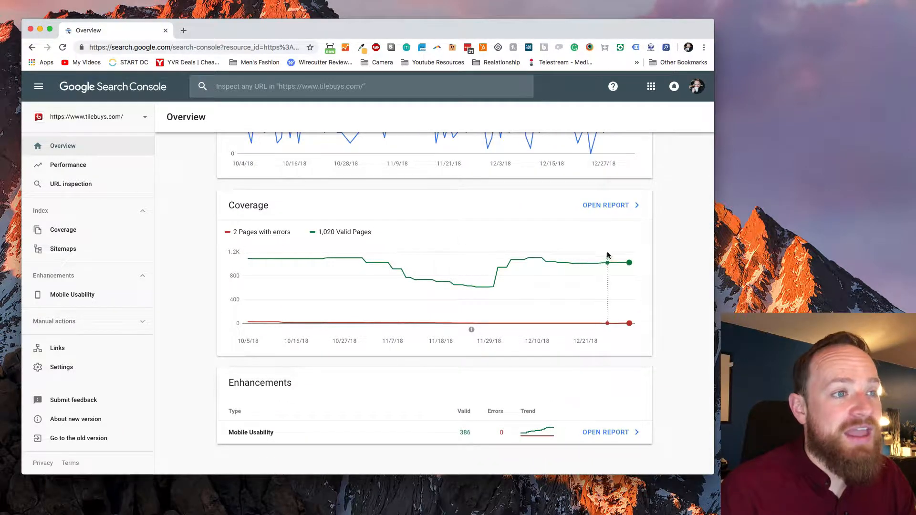
{"action": "left_click", "coordinate": [612, 206]}
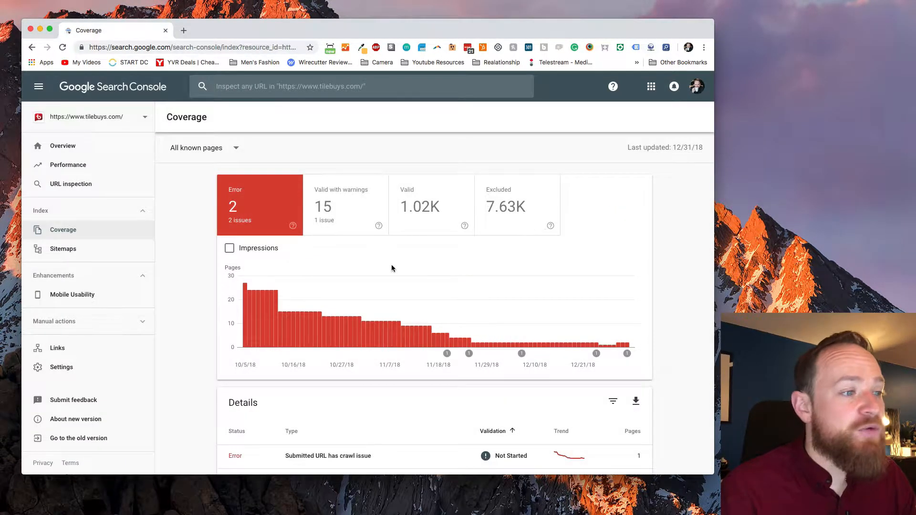
{"action": "scroll", "coordinate": [391, 268], "scroll_direction": "down", "scroll_amount": 3}
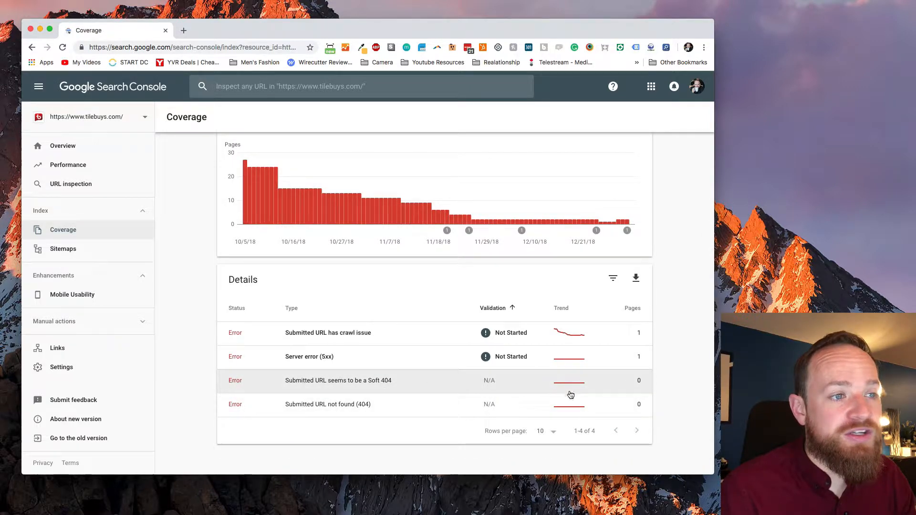
{"action": "scroll", "coordinate": [419, 221], "scroll_direction": "up", "scroll_amount": 3}
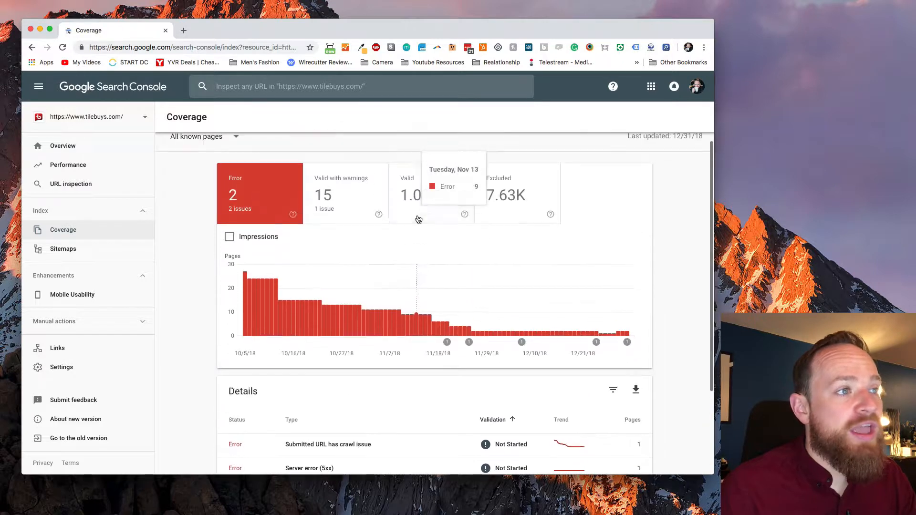
{"action": "scroll", "coordinate": [418, 217], "scroll_direction": "down", "scroll_amount": 1}
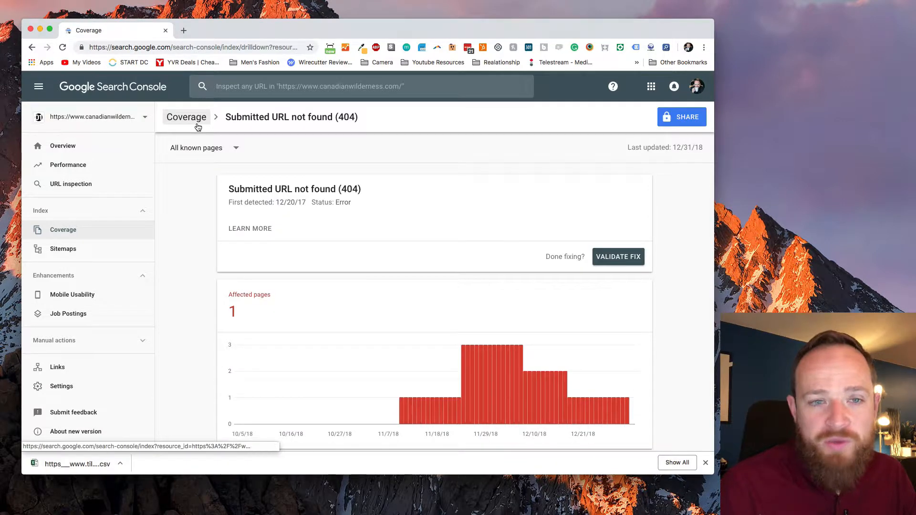
Switch to the canadianwilderness.com property's Coverage report and open the example URLs of the "Submitted URL not found (404)" error.
{"action": "left_click", "coordinate": [197, 122]}
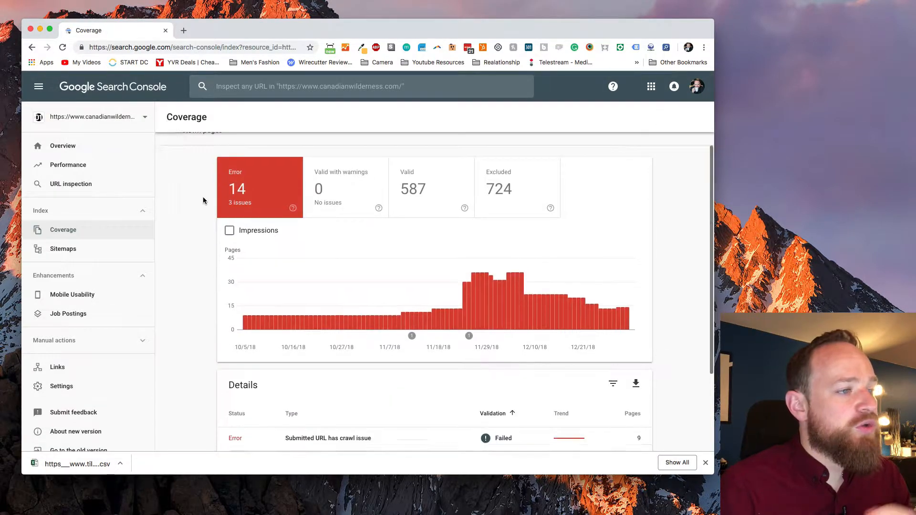
{"action": "scroll", "coordinate": [203, 197], "scroll_direction": "down", "scroll_amount": 3}
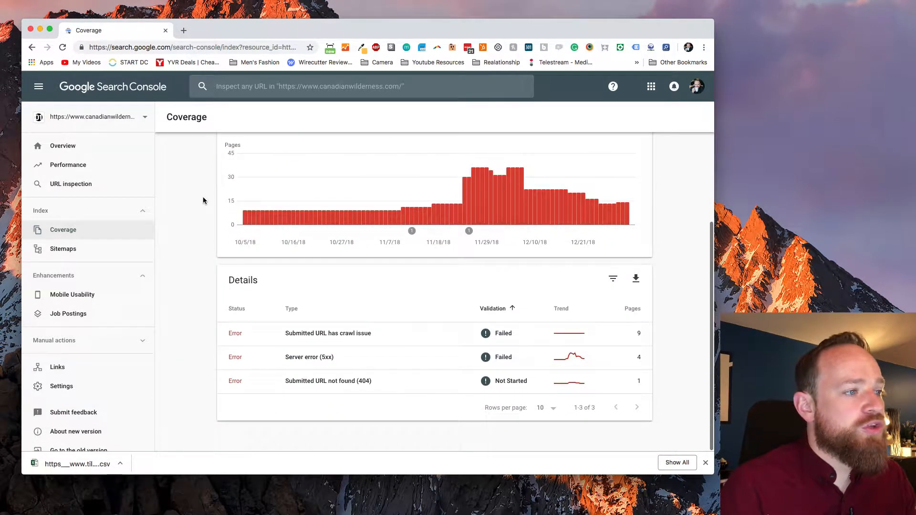
{"action": "left_click", "coordinate": [329, 381]}
{"action": "scroll", "coordinate": [367, 253], "scroll_direction": "down", "scroll_amount": 2}
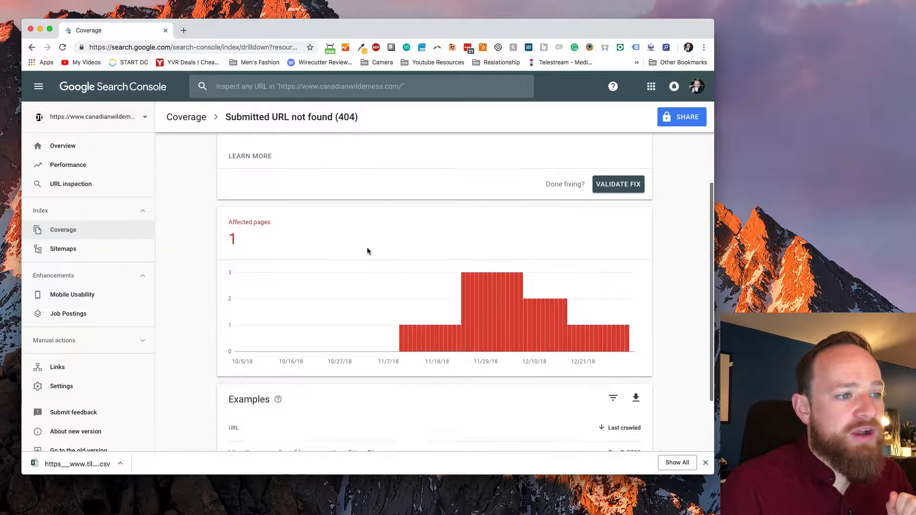
{"action": "scroll", "coordinate": [367, 252], "scroll_direction": "down", "scroll_amount": 3}
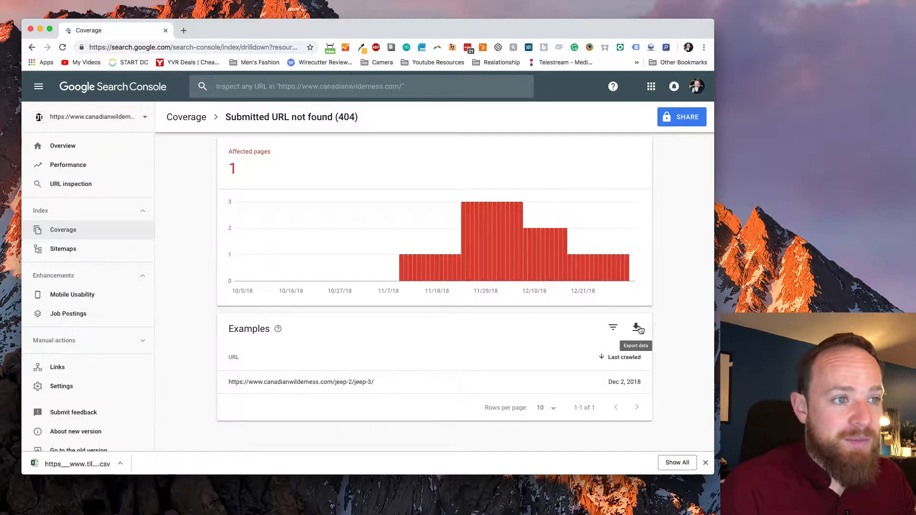
Export the 404 example URLs as a CSV file and open the downloaded file in Excel.
{"action": "left_click", "coordinate": [638, 329]}
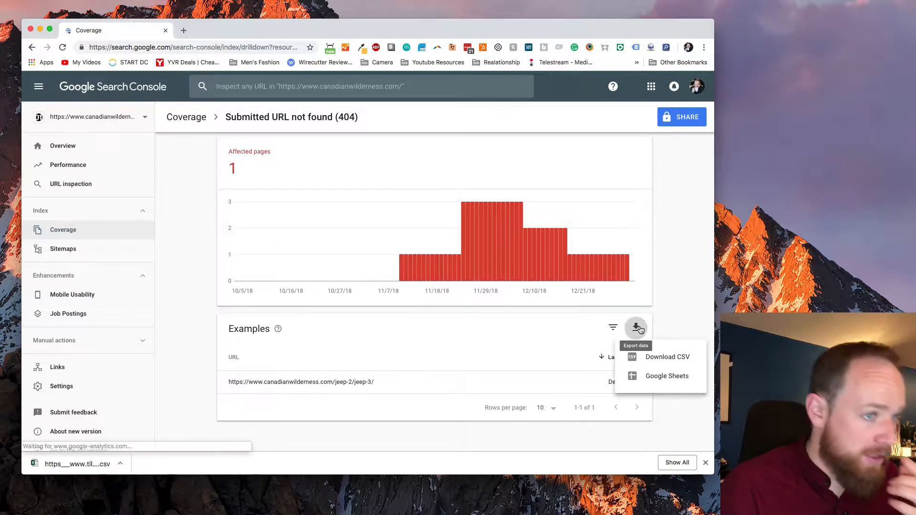
{"action": "left_click", "coordinate": [658, 363]}
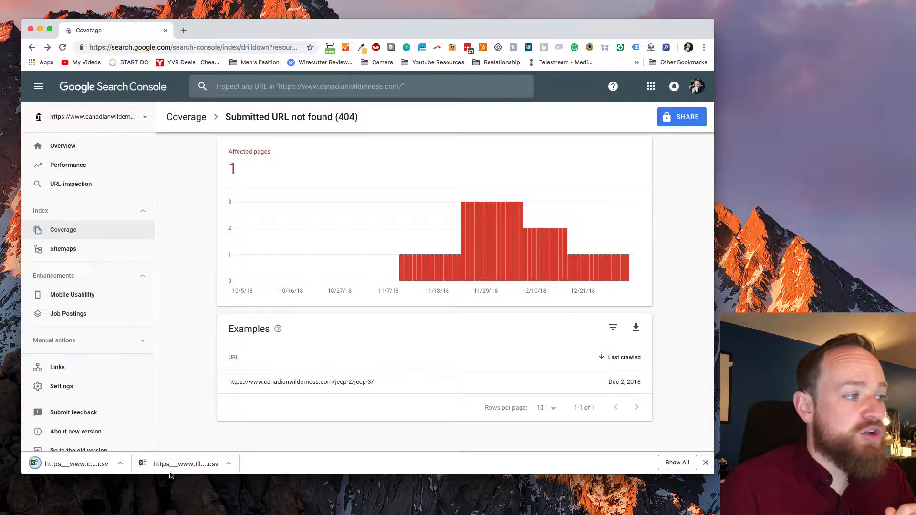
{"action": "left_click", "coordinate": [120, 464]}
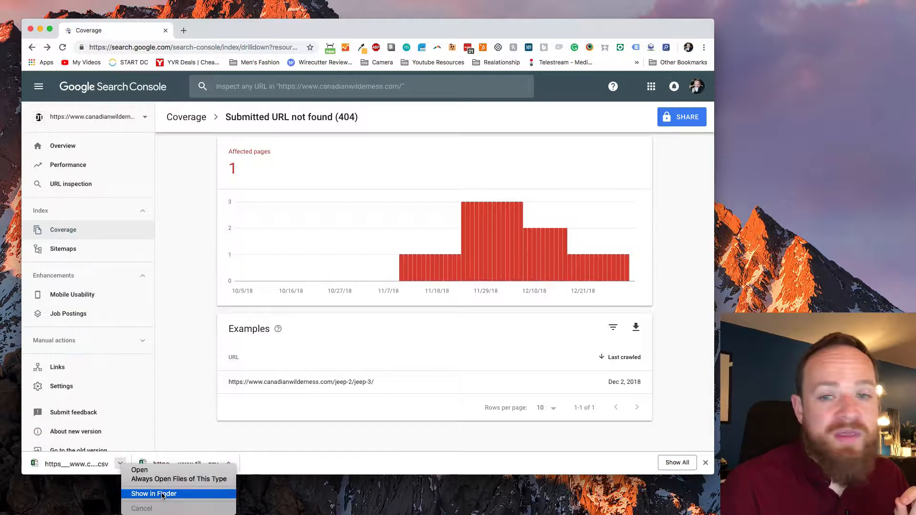
{"action": "left_click", "coordinate": [91, 469]}
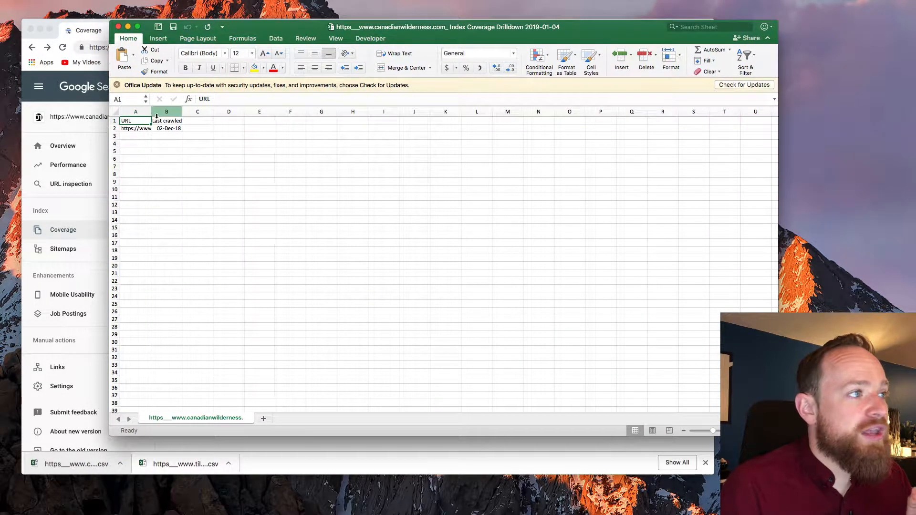
Widen columns A and B of the exported sheet so the full URL and crawl date fit.
{"action": "left_click_drag", "start_coordinate": [151, 112], "coordinate": [319, 112]}
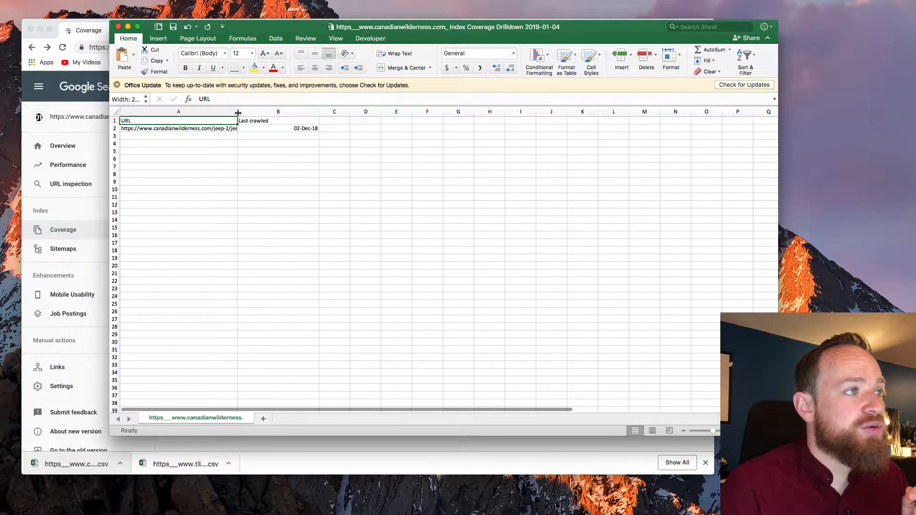
{"action": "left_click_drag", "start_coordinate": [238, 113], "coordinate": [302, 113]}
{"action": "left_click", "coordinate": [267, 152]}
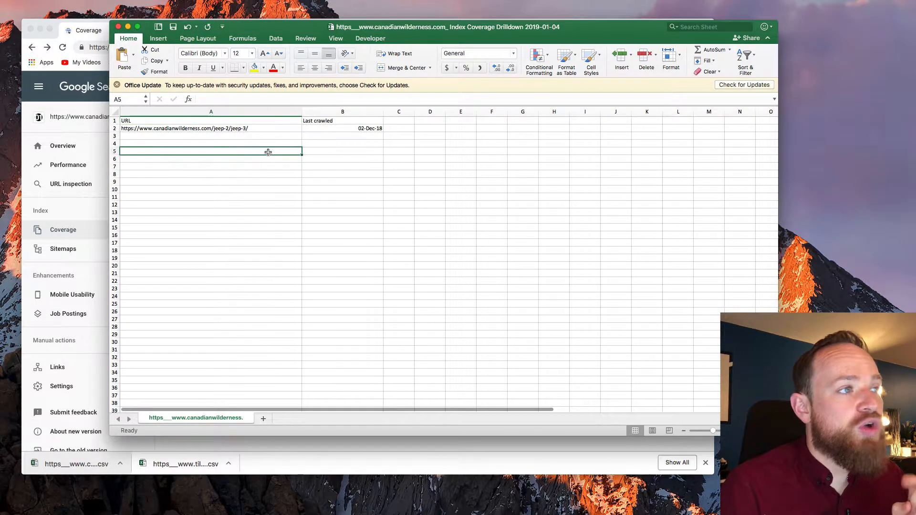
{"action": "left_click", "coordinate": [254, 122]}
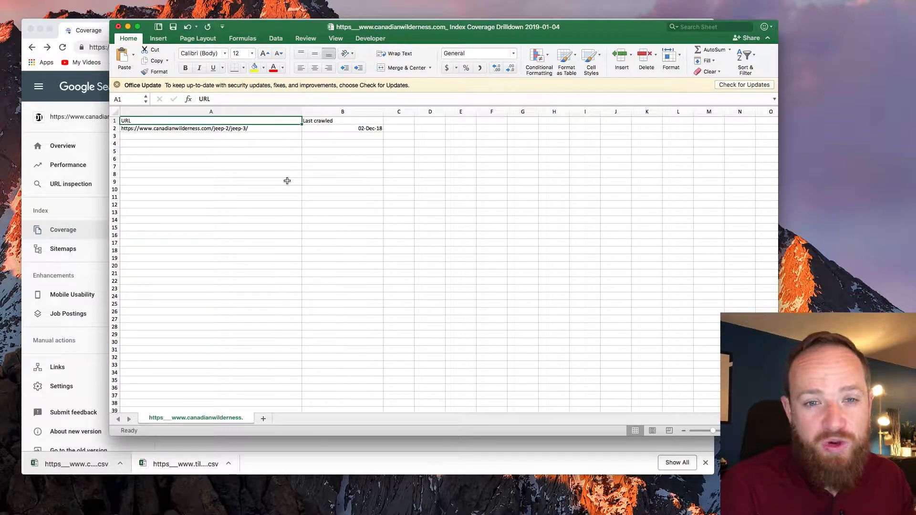
Delete the Last crawled column from the exported sheet.
{"action": "left_click", "coordinate": [337, 122]}
{"action": "left_click", "coordinate": [338, 112]}
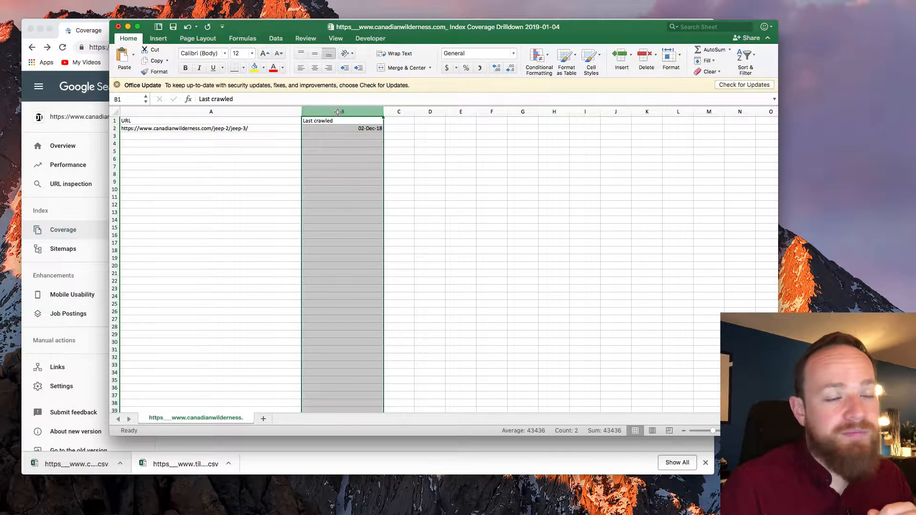
{"action": "right_click", "coordinate": [338, 111]}
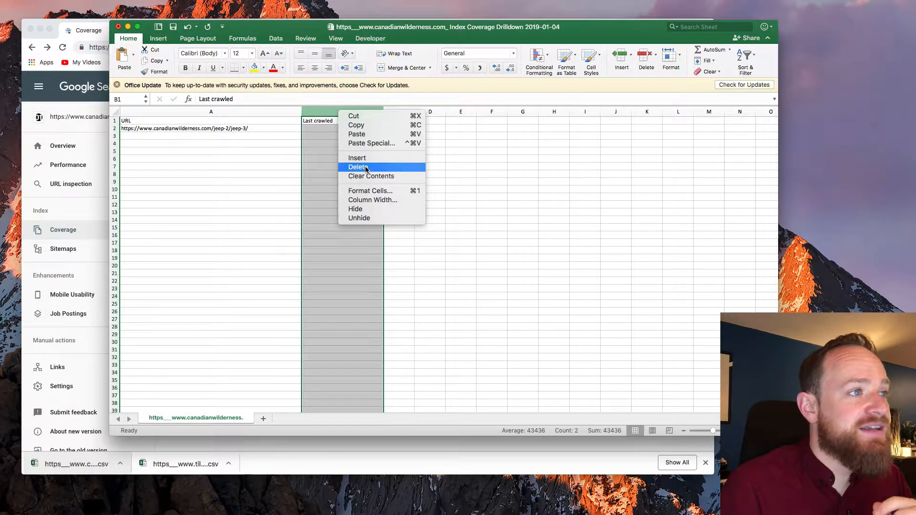
{"action": "left_click", "coordinate": [367, 168]}
Enter the header "Redirect To" in cell B1 next to the URL column.
{"action": "left_click", "coordinate": [318, 122]}
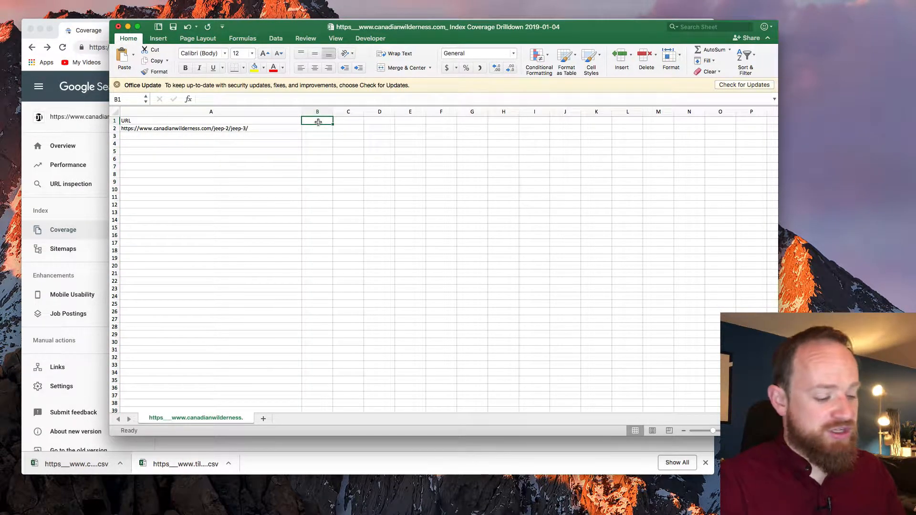
{"action": "type", "text": "Redirect To"}
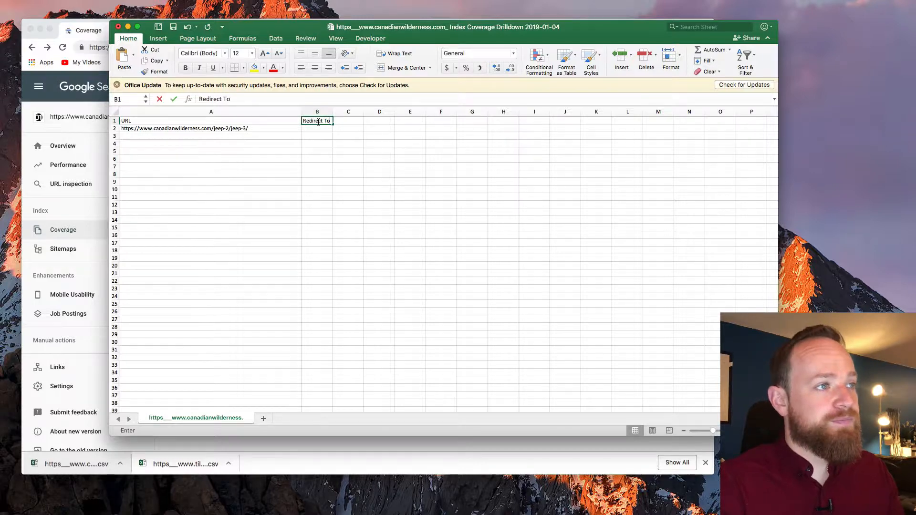
{"action": "key", "text": "Return"}
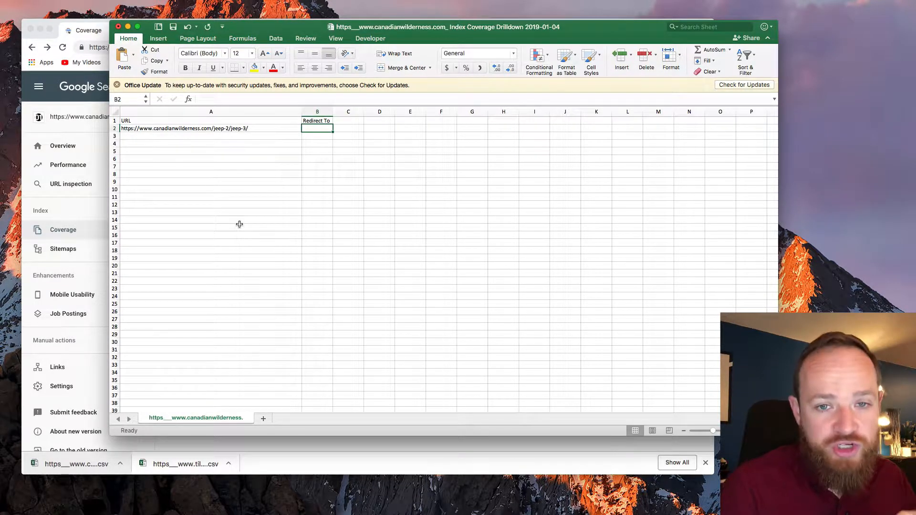
Switch to Chrome, load the Shopify admin at sunbowl-4.myshopify.com/admin in a new tab, and dismiss the downloads bar.
{"action": "left_click", "coordinate": [102, 197]}
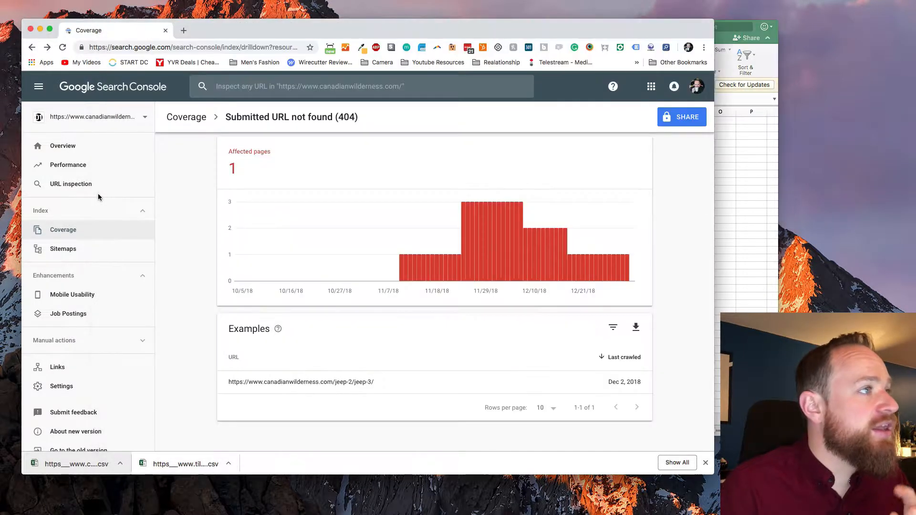
{"action": "left_click", "coordinate": [184, 30]}
{"action": "type", "text": "sunbwl"}
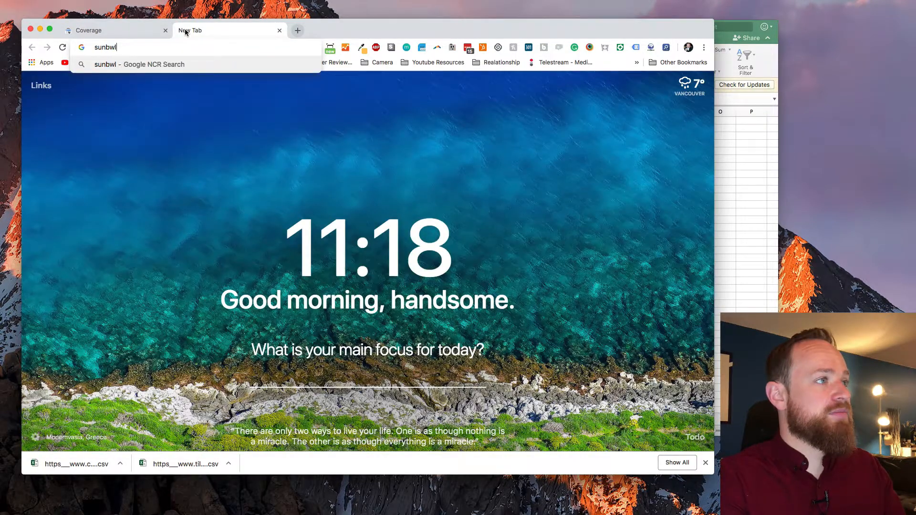
{"action": "key", "text": "BackSpace"}
{"action": "key", "text": "BackSpace"}
{"action": "type", "text": "owl-"}
{"action": "key", "text": "Return"}
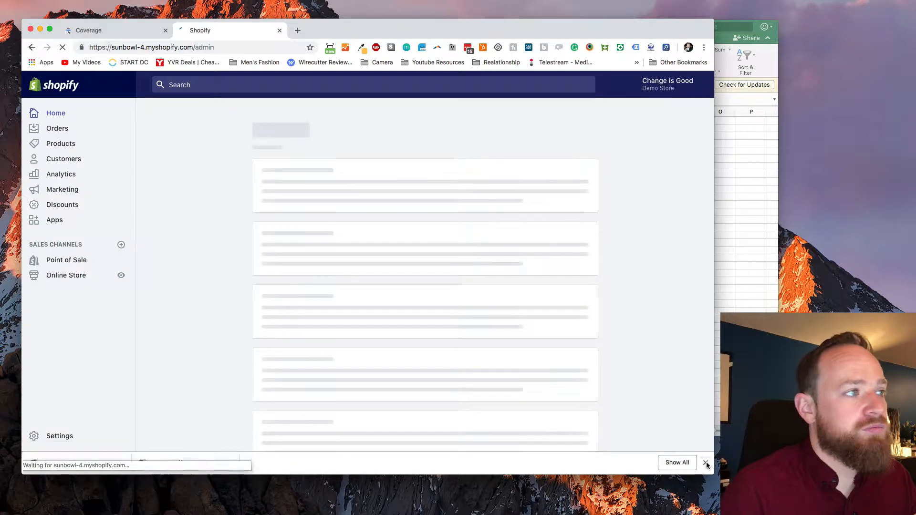
{"action": "left_click", "coordinate": [706, 463]}
Go to the online store's URL Redirects list and check the redirect export options without exporting.
{"action": "left_click", "coordinate": [77, 275]}
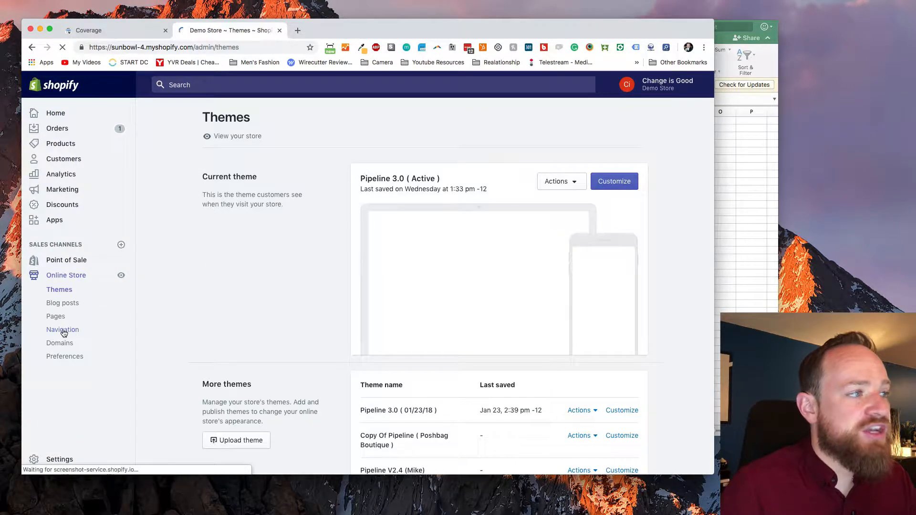
{"action": "left_click", "coordinate": [64, 332]}
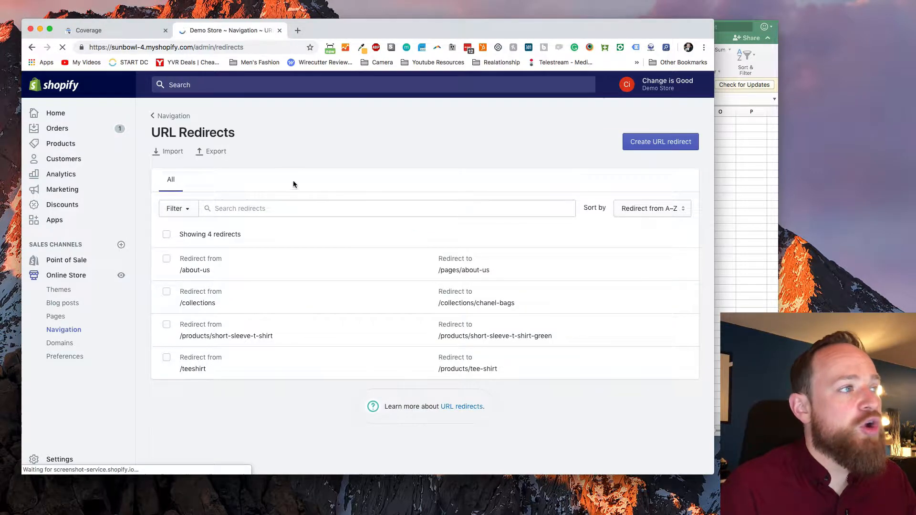
{"action": "left_click", "coordinate": [206, 152]}
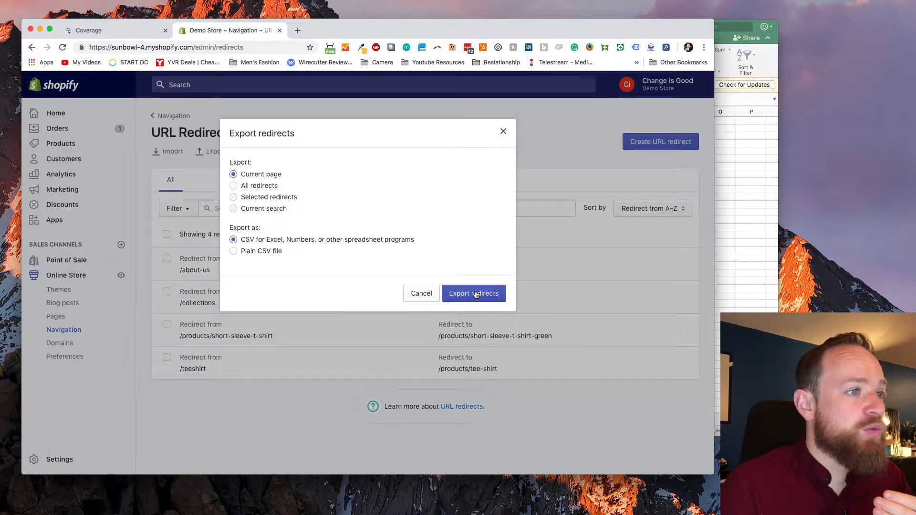
{"action": "left_click", "coordinate": [420, 294]}
Start a URL redirects import, download the sample CSV template, and open it in Excel.
{"action": "left_click", "coordinate": [170, 151]}
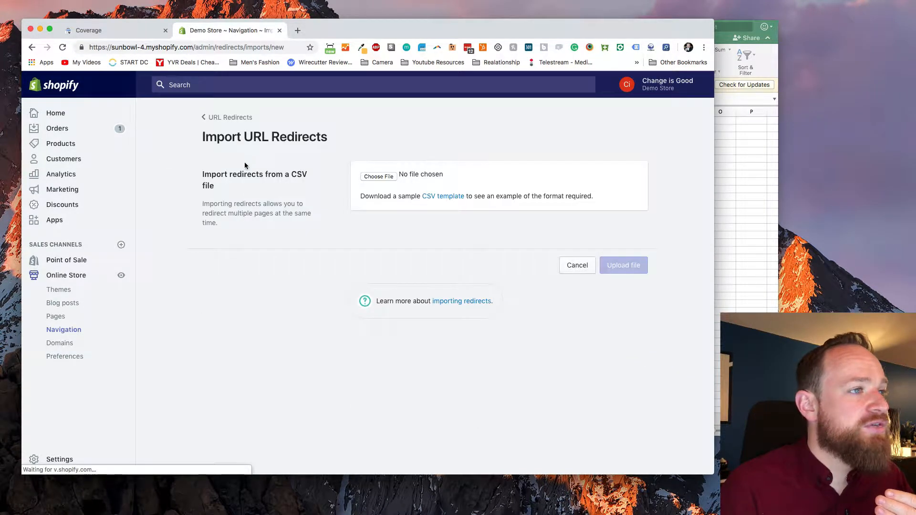
{"action": "left_click", "coordinate": [434, 199]}
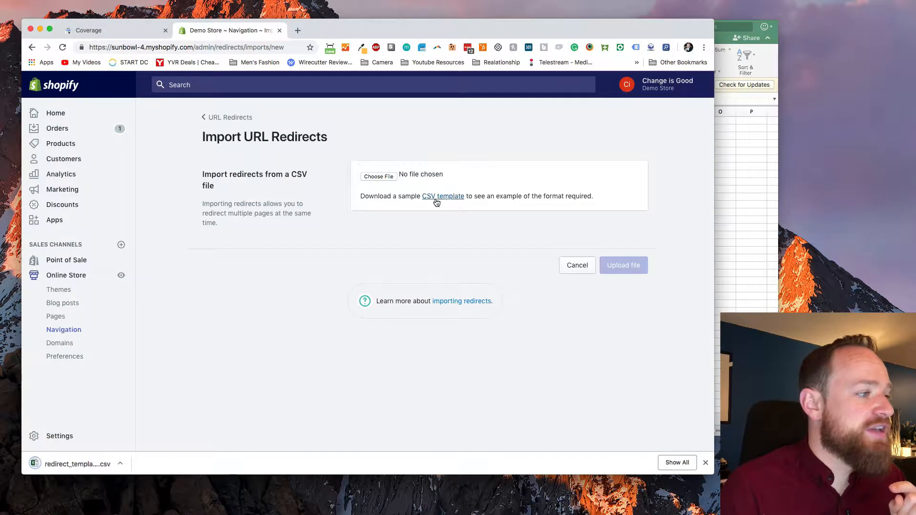
{"action": "left_click", "coordinate": [92, 462]}
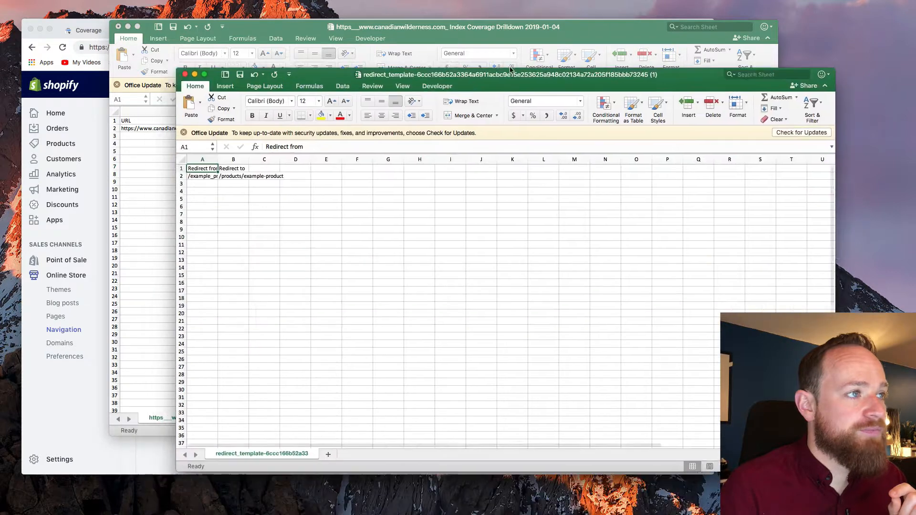
Move the redirect template window aside and widen its Redirect from and Redirect to columns.
{"action": "left_click_drag", "start_coordinate": [510, 70], "coordinate": [570, 72]}
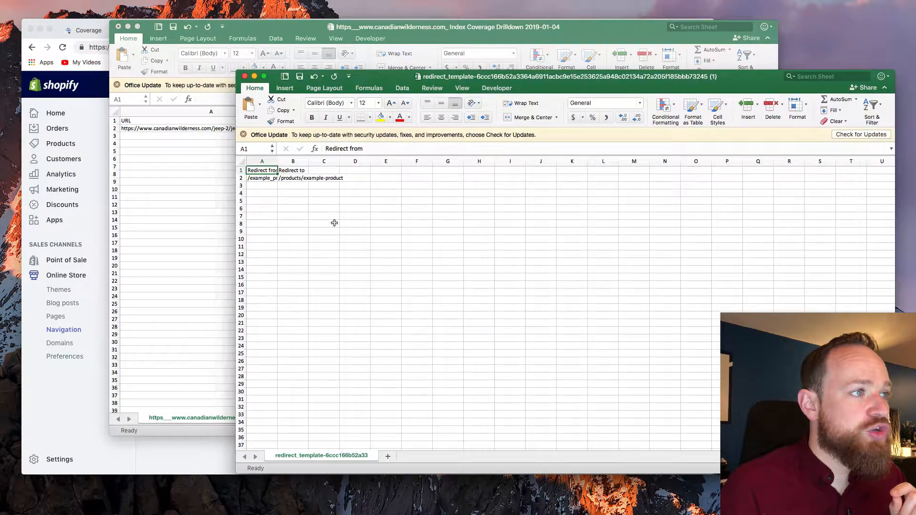
{"action": "left_click_drag", "start_coordinate": [283, 161], "coordinate": [353, 161]}
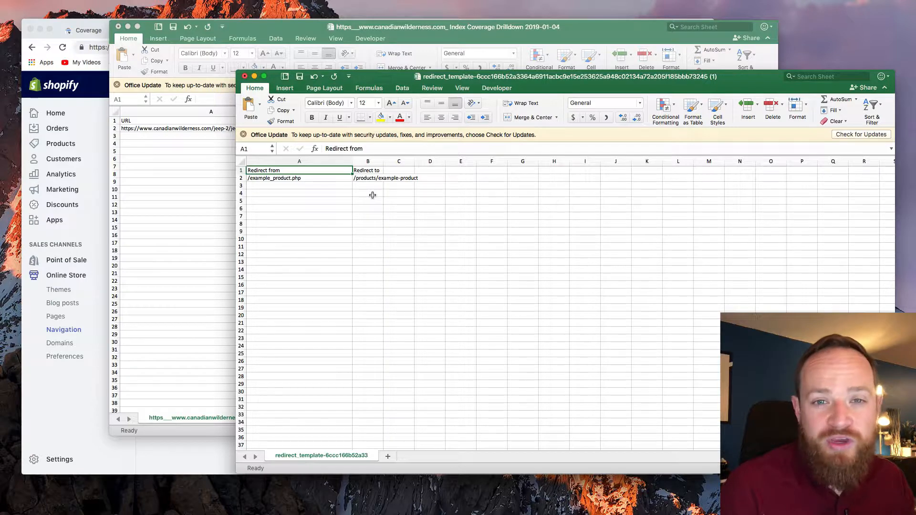
{"action": "left_click_drag", "start_coordinate": [386, 163], "coordinate": [437, 162]}
Copy the 404 URL from the coverage export, and replace the template's example Redirect from path in A2 with "/".
{"action": "left_click", "coordinate": [175, 159]}
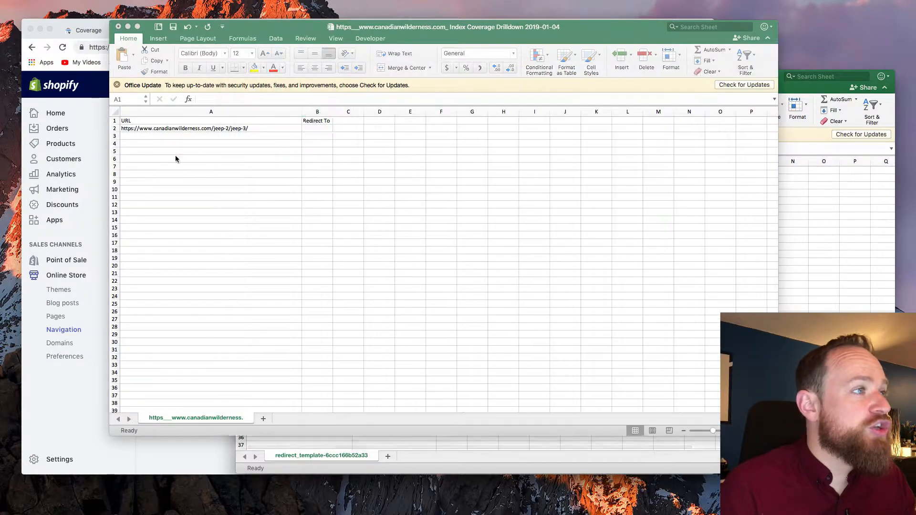
{"action": "left_click", "coordinate": [265, 128]}
{"action": "key", "text": "cmd+c"}
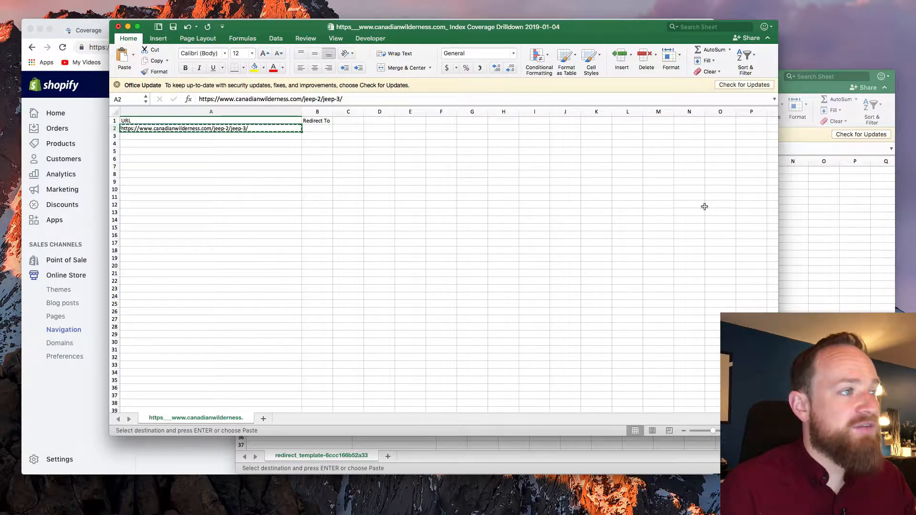
{"action": "left_click", "coordinate": [806, 229]}
{"action": "left_click", "coordinate": [279, 178]}
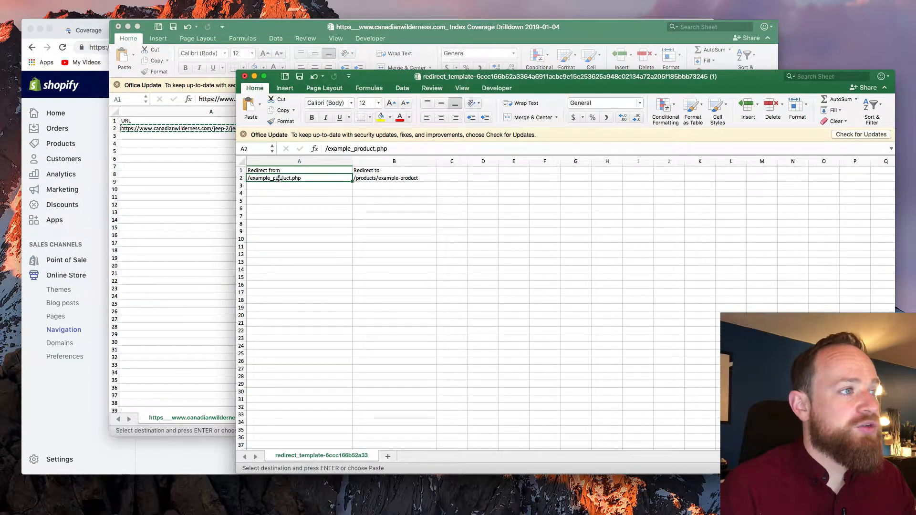
{"action": "type", "text": "/"}
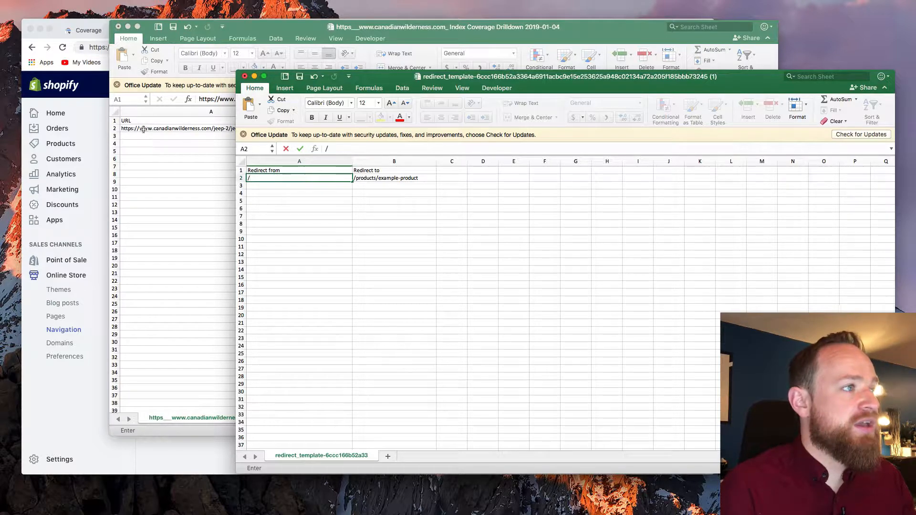
Close the Index Coverage Drilldown workbook without saving its changes.
{"action": "left_click", "coordinate": [219, 31]}
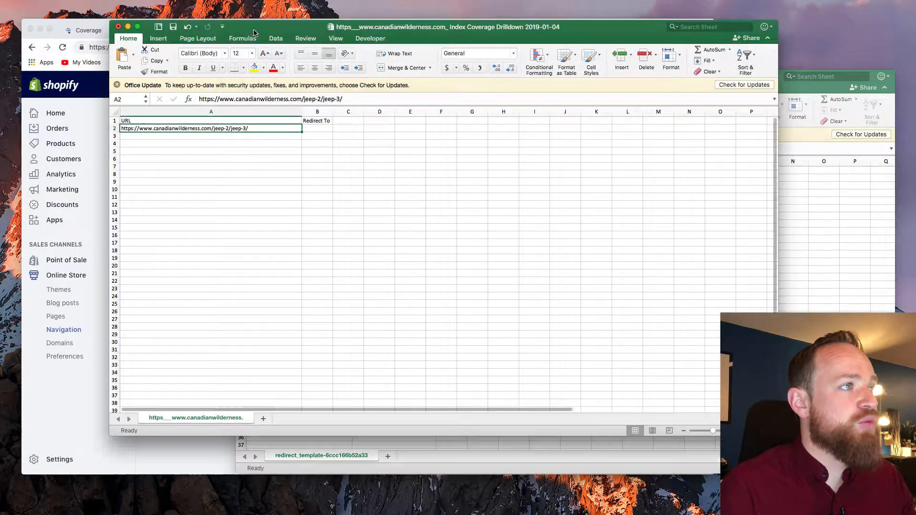
{"action": "left_click", "coordinate": [118, 27]}
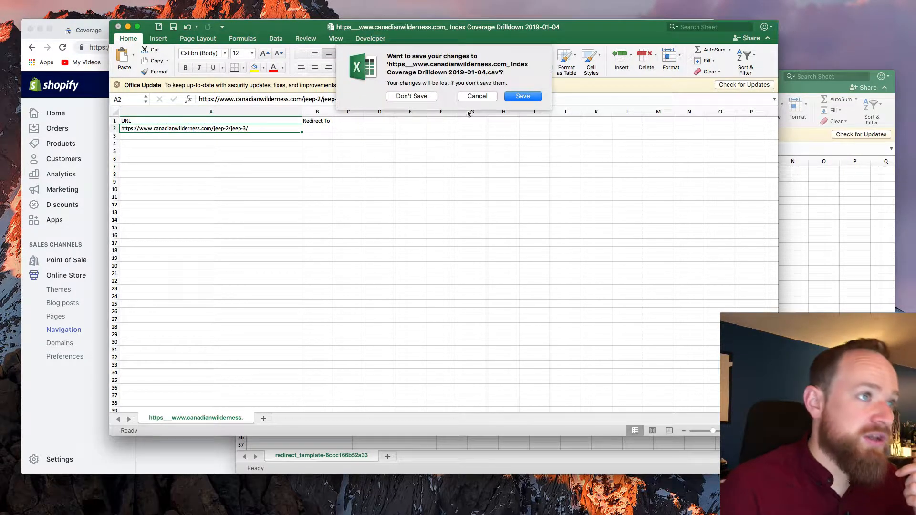
{"action": "left_click", "coordinate": [428, 95]}
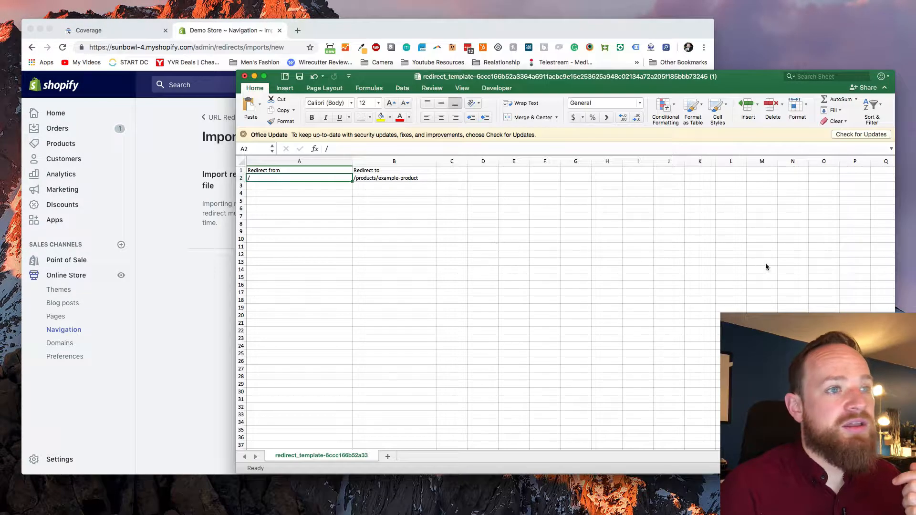
Complete the Redirect from path in cell A2 of the template as /sample.html.
{"action": "left_click", "coordinate": [474, 164]}
{"action": "left_click", "coordinate": [289, 178]}
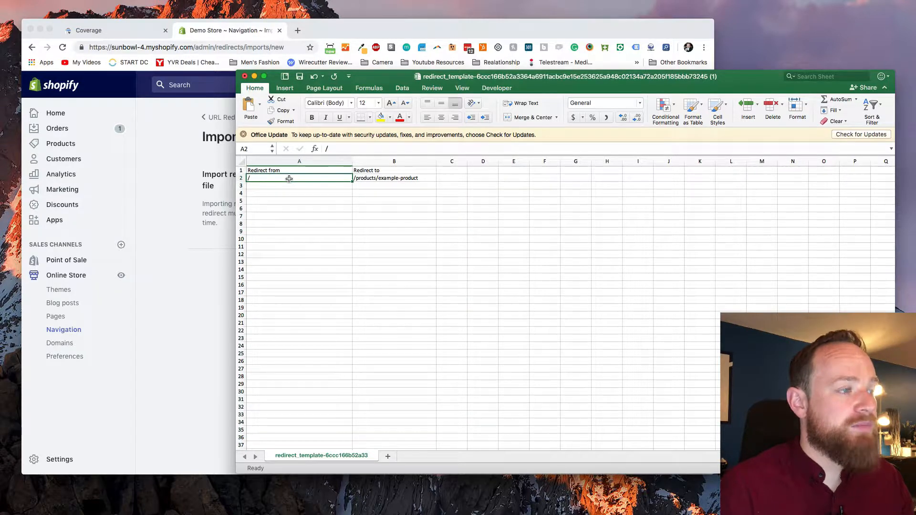
{"action": "double_click", "coordinate": [289, 178]}
{"action": "type", "text": "sampl"}
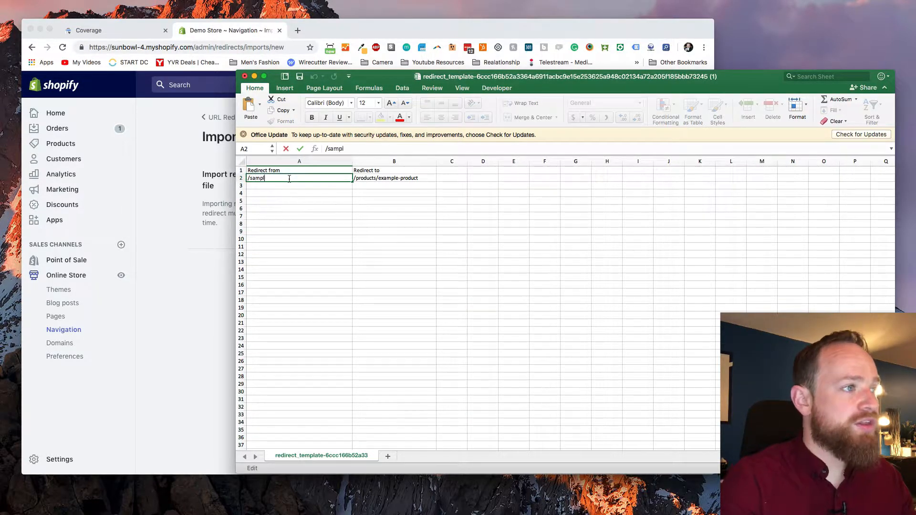
{"action": "type", "text": "e.h"}
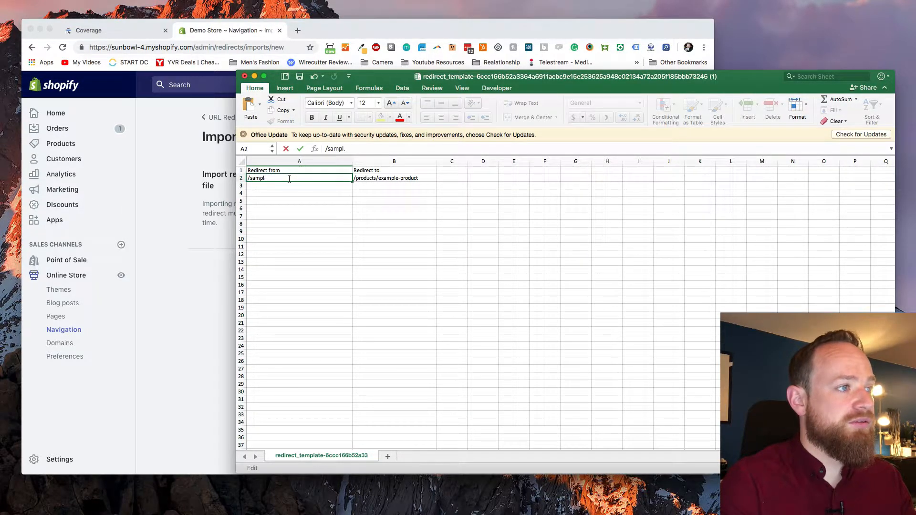
{"action": "type", "text": "html"}
{"action": "key", "text": "Tab"}
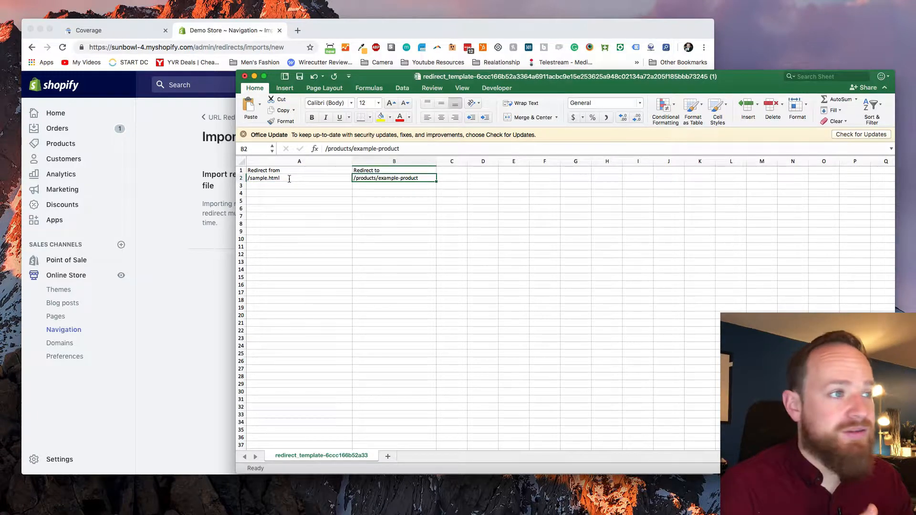
Replace the example Redirect to path in cell B2 with /pages/sample.
{"action": "type", "text": "/pages"}
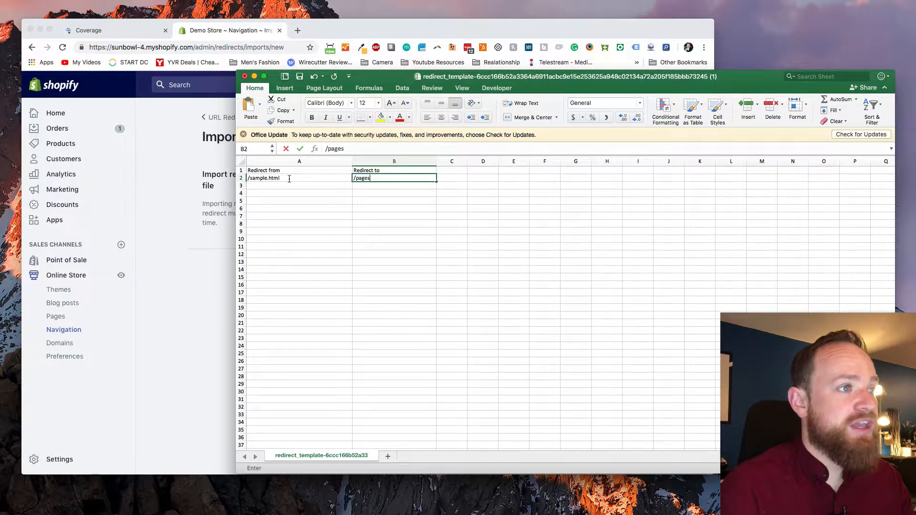
{"action": "type", "text": "/sample."}
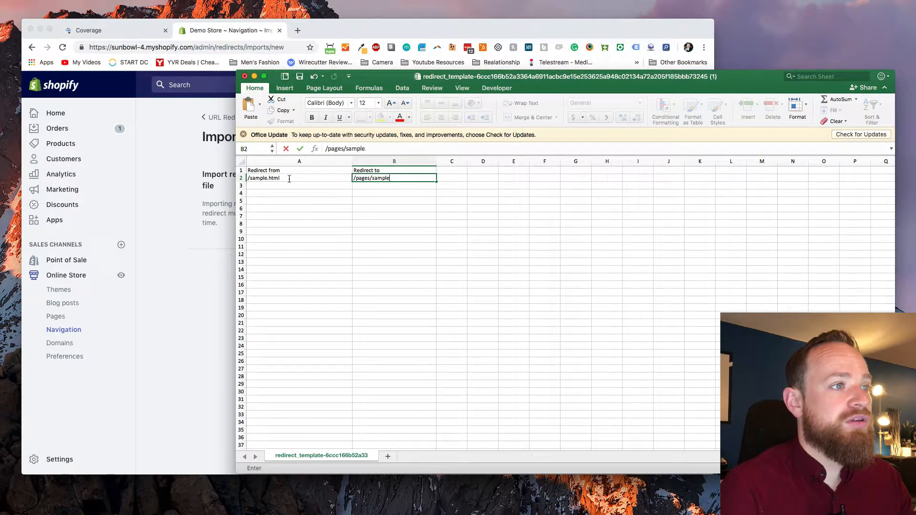
{"action": "left_click", "coordinate": [371, 195]}
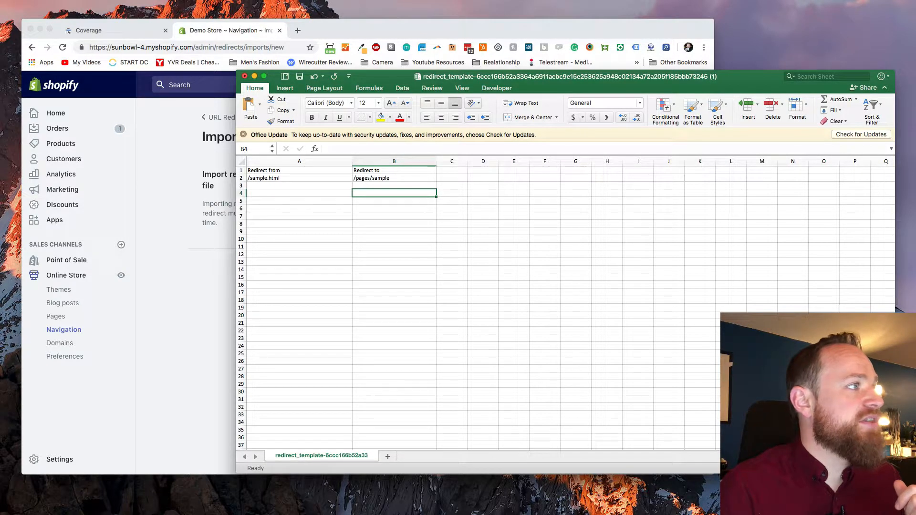
Save the redirect sheet to the Desktop as imports.csv, keeping the Comma Separated Values format.
{"action": "key", "text": "super+shift+s"}
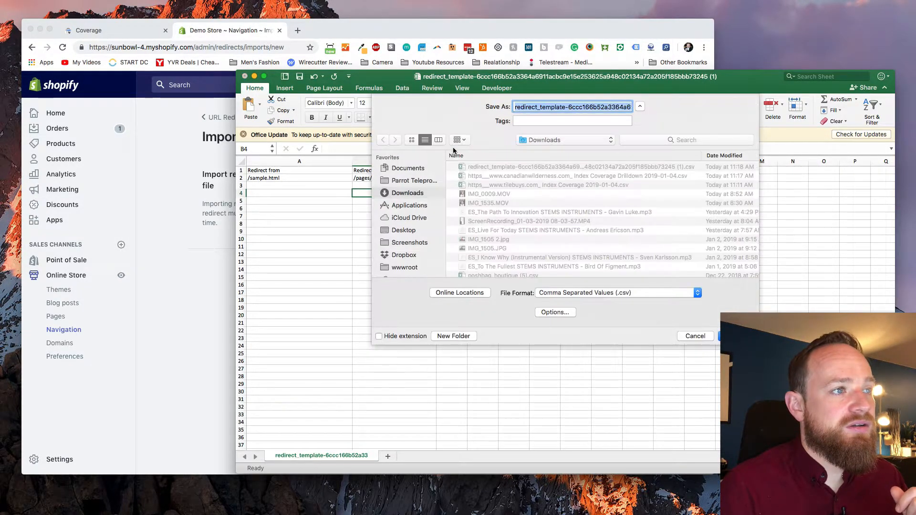
{"action": "left_click", "coordinate": [404, 230]}
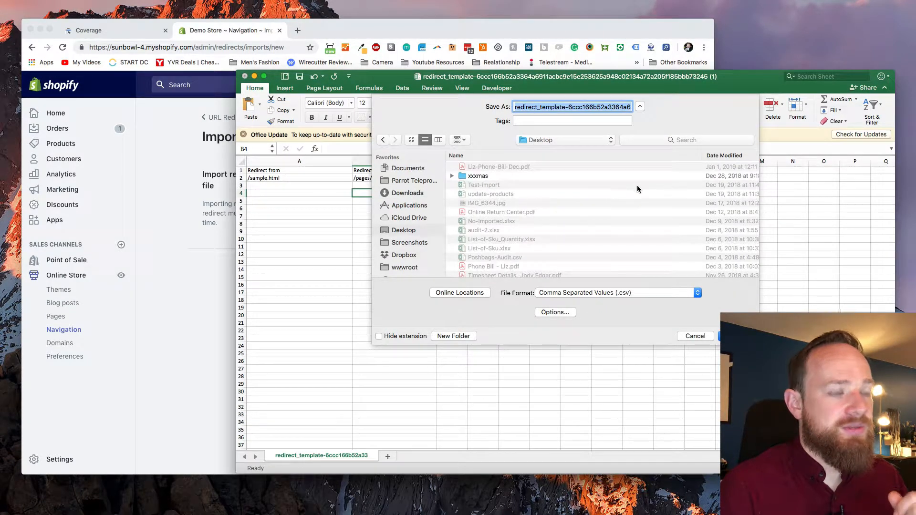
{"action": "type", "text": "imports.csv"}
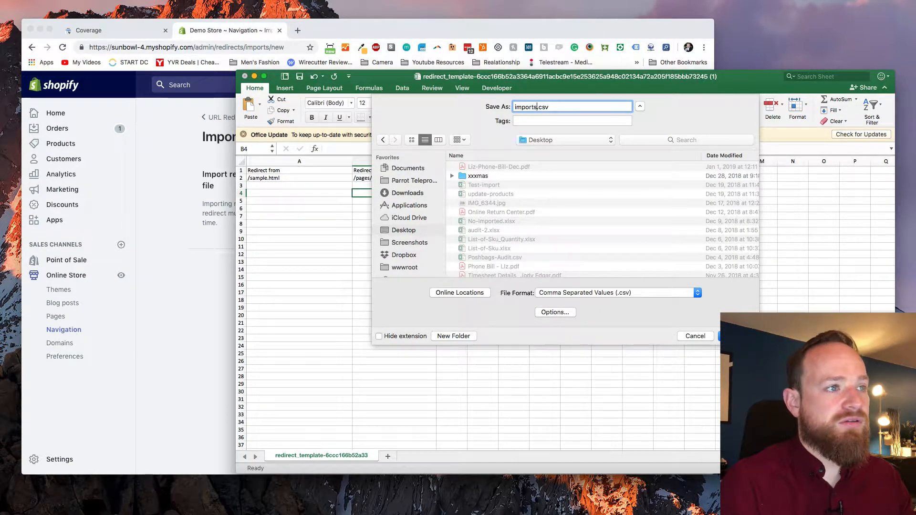
{"action": "key", "text": "Return"}
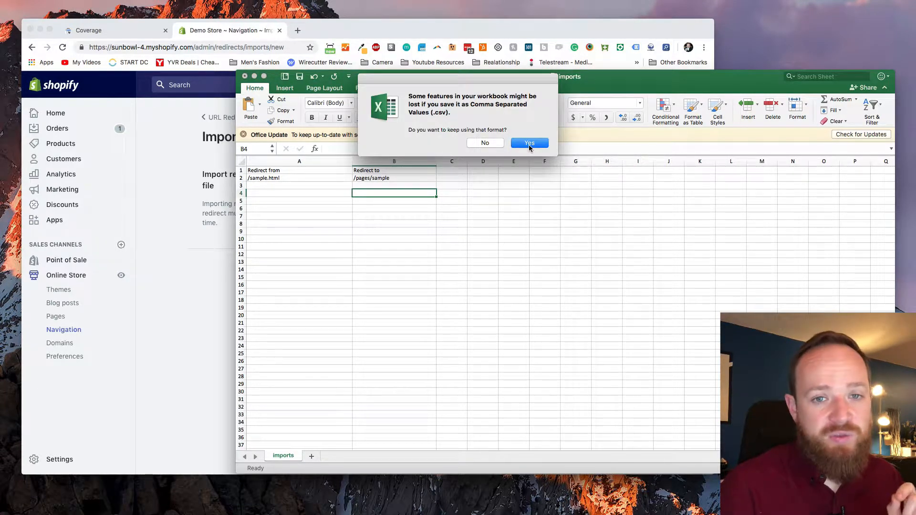
{"action": "left_click", "coordinate": [529, 143]}
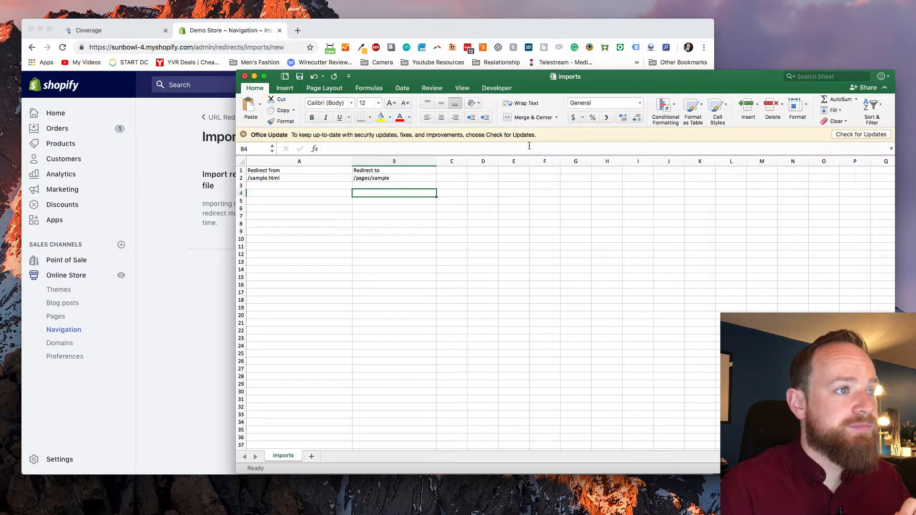
Switch to Shopify's Import URL Redirects page in Chrome and choose the imports CSV from the Desktop as the import file.
{"action": "left_click", "coordinate": [203, 166]}
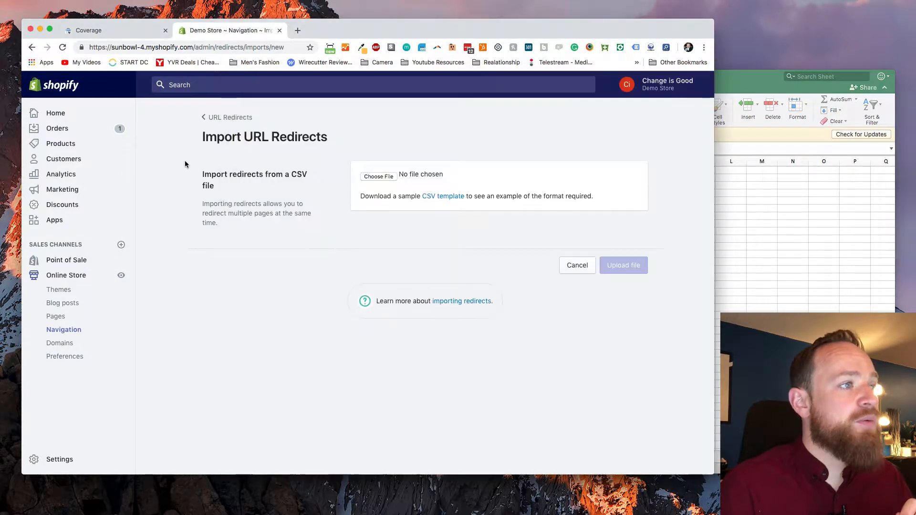
{"action": "left_click", "coordinate": [368, 177]}
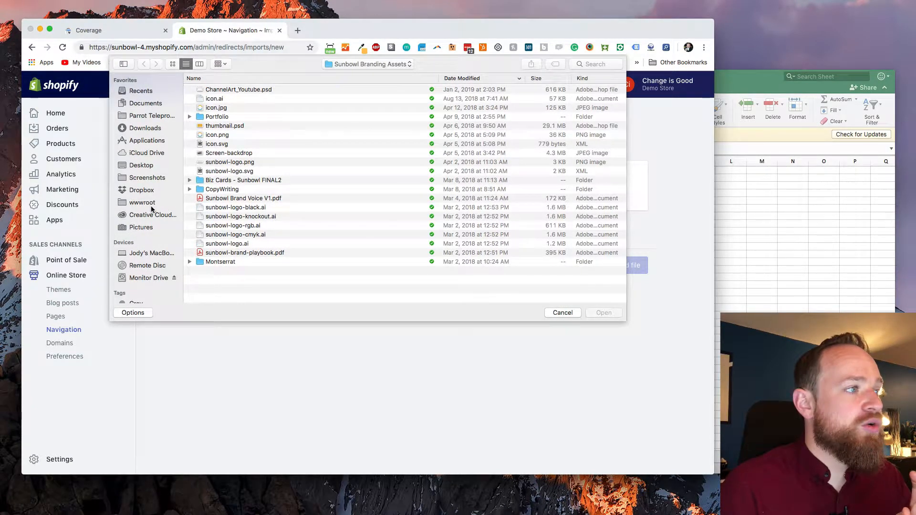
{"action": "left_click", "coordinate": [152, 164]}
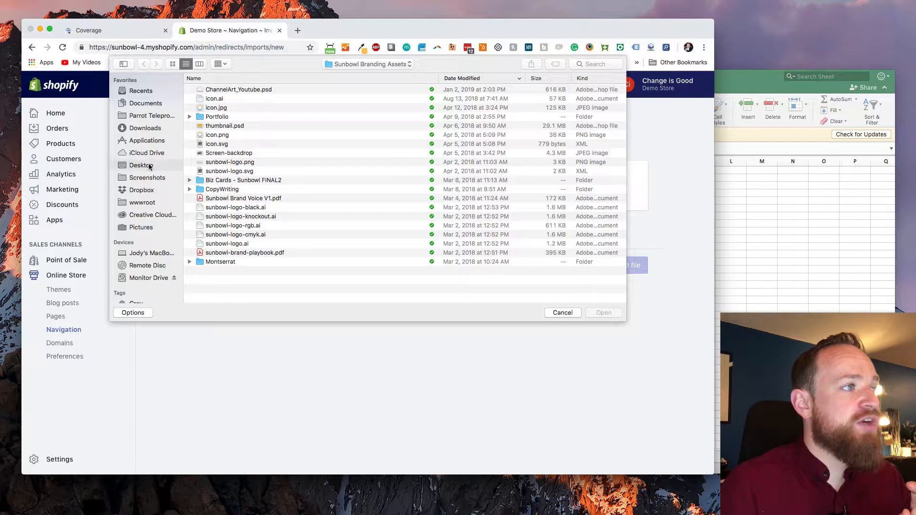
{"action": "left_click", "coordinate": [217, 90]}
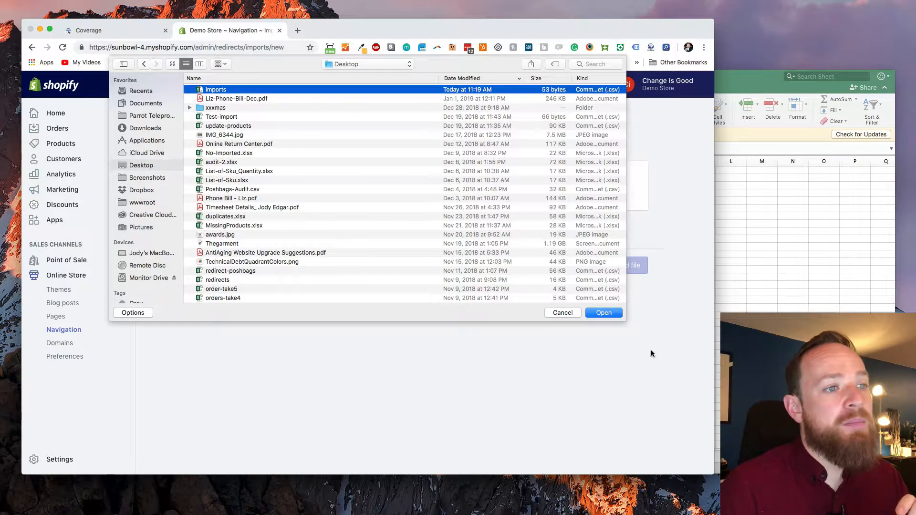
{"action": "left_click", "coordinate": [604, 313]}
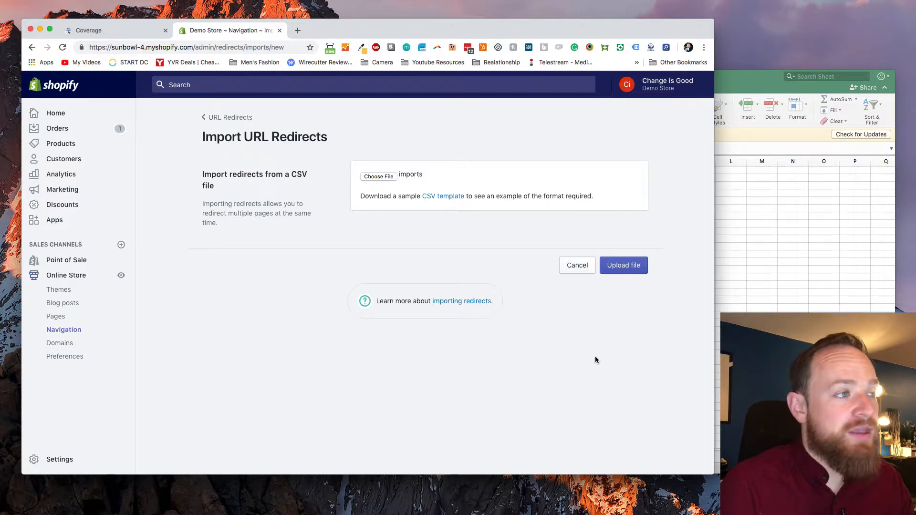
Upload the chosen CSV, import its redirects into the store, and view the full URL Redirects list.
{"action": "left_click", "coordinate": [620, 278]}
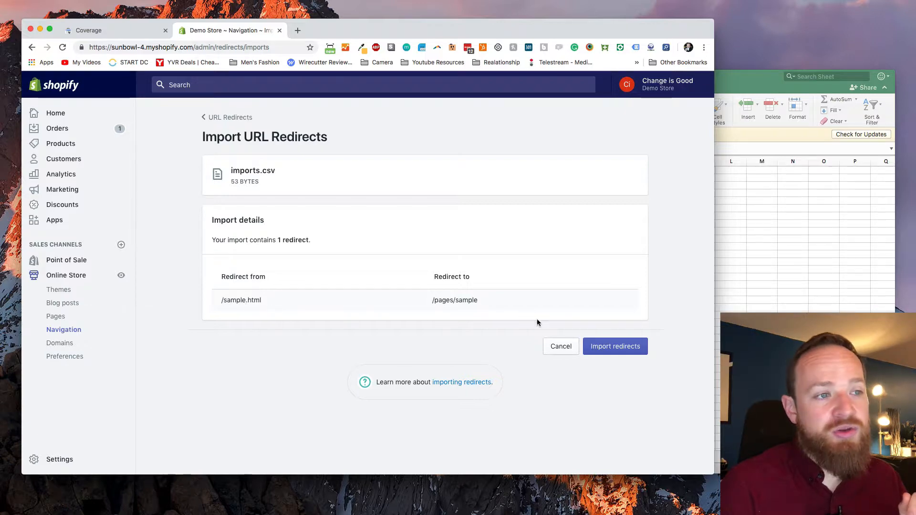
{"action": "left_click", "coordinate": [620, 354]}
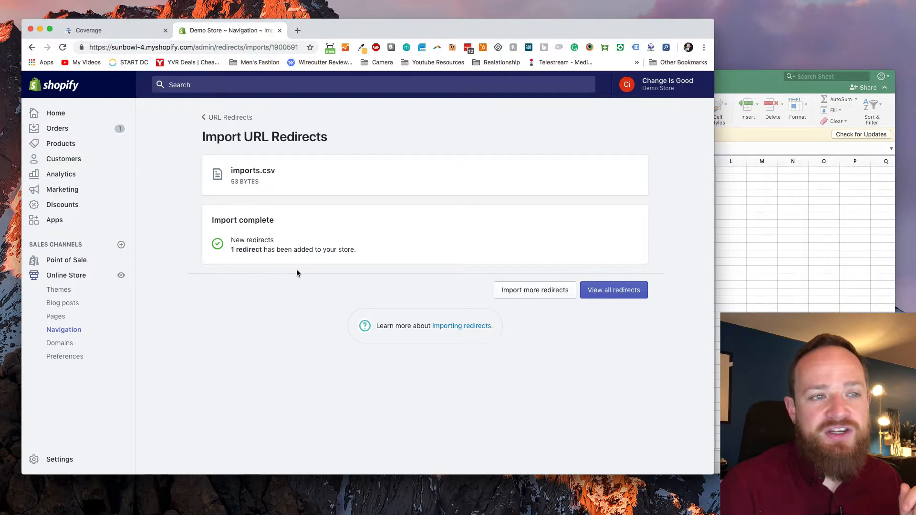
{"action": "left_click", "coordinate": [597, 293]}
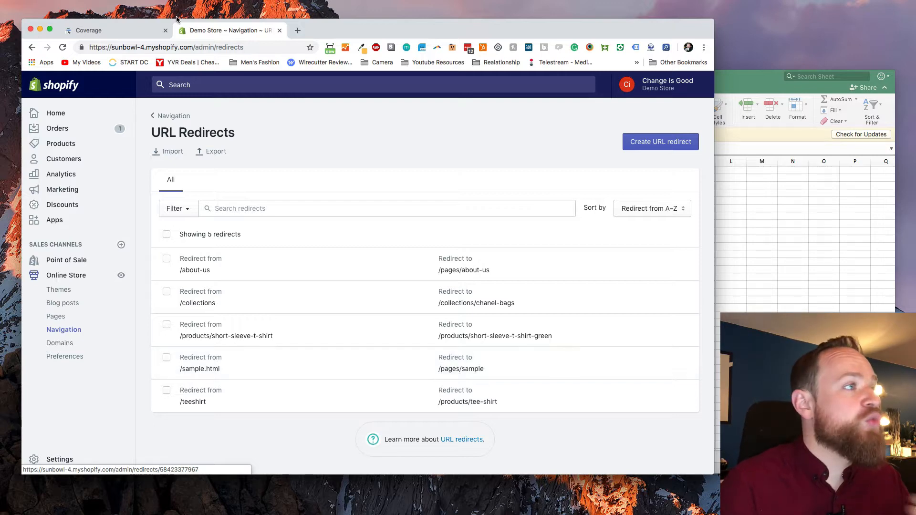
Return to Google Search Console and review the Submitted URL not found (404) report and its site property selector.
{"action": "left_click", "coordinate": [135, 31]}
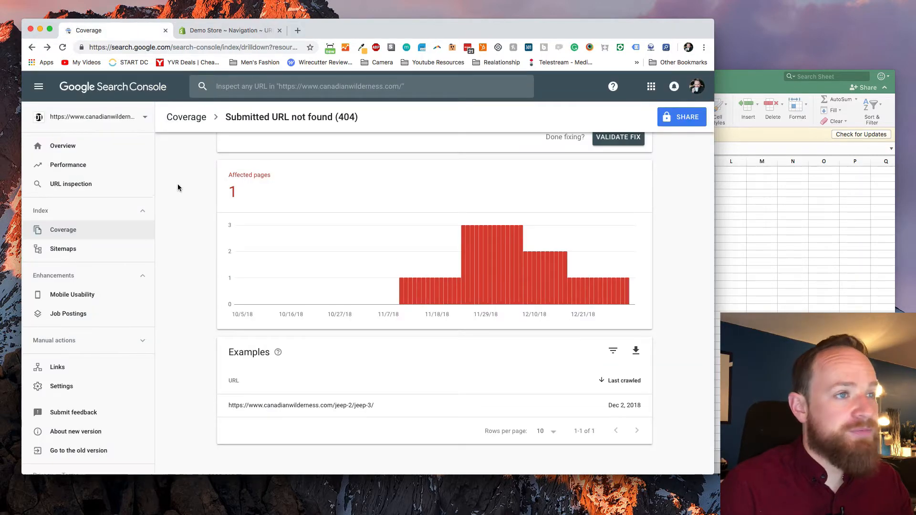
{"action": "scroll", "coordinate": [245, 237], "scroll_direction": "up", "scroll_amount": 3}
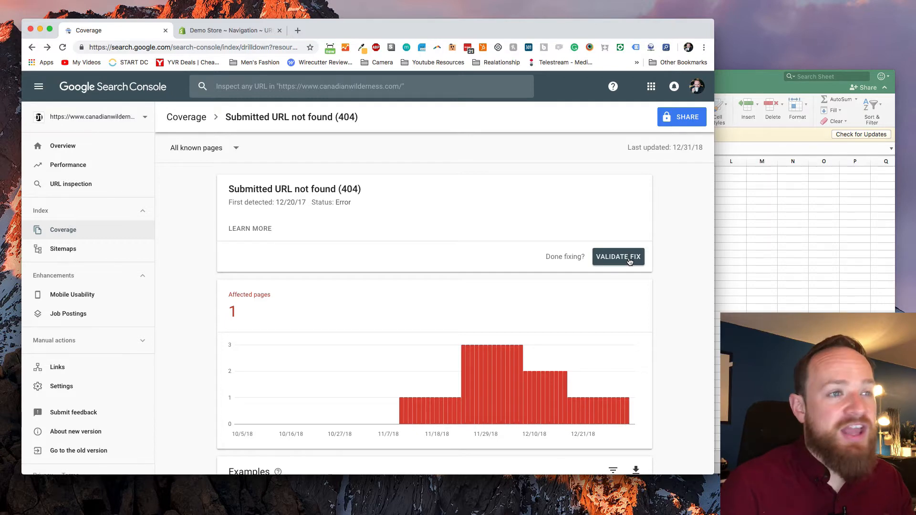
{"action": "left_click", "coordinate": [98, 121]}
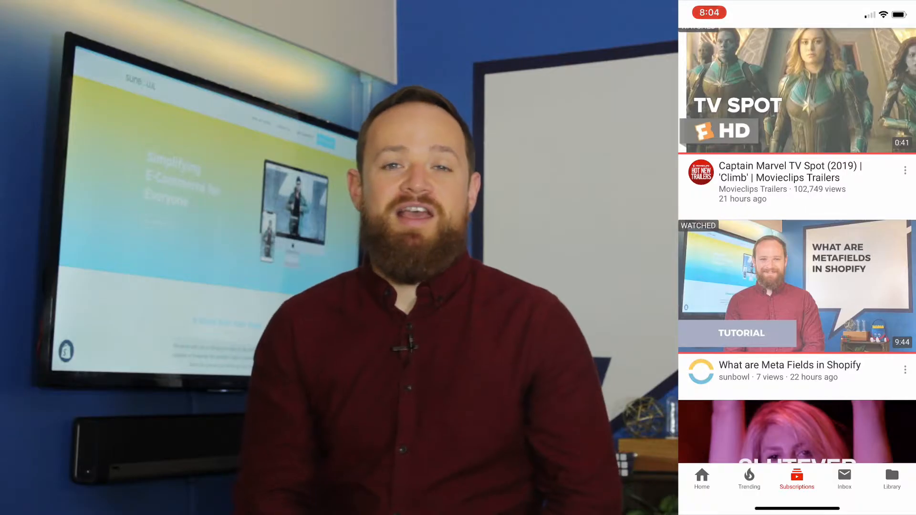